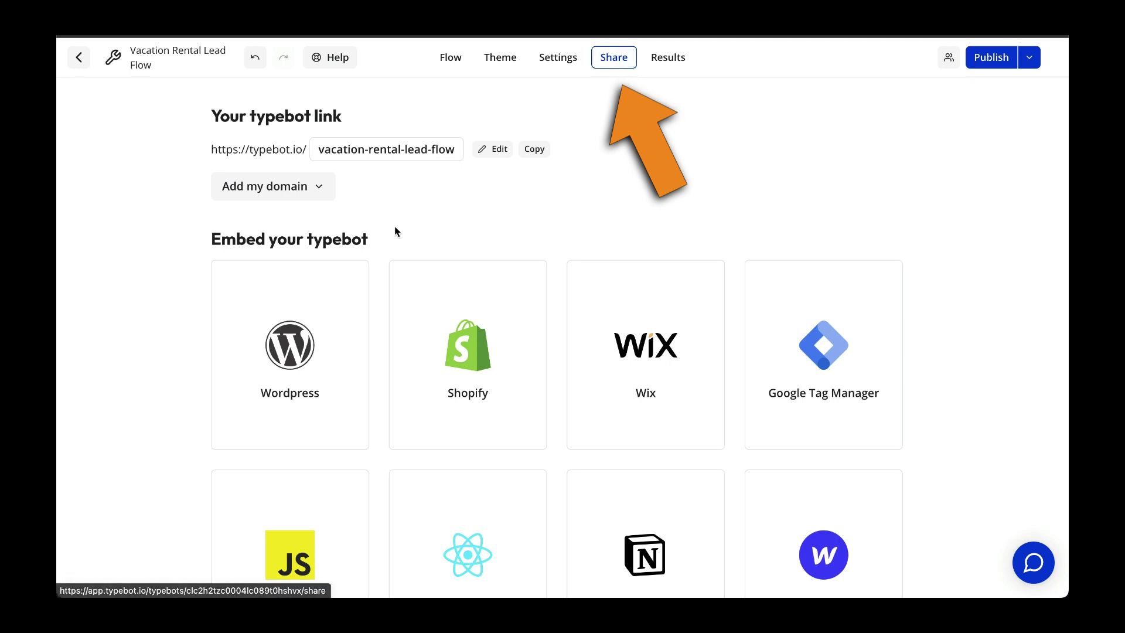
Open Typebot's Google Tag Manager embed card and copy the bubble script with button colour #813F0D.
click(843, 379)
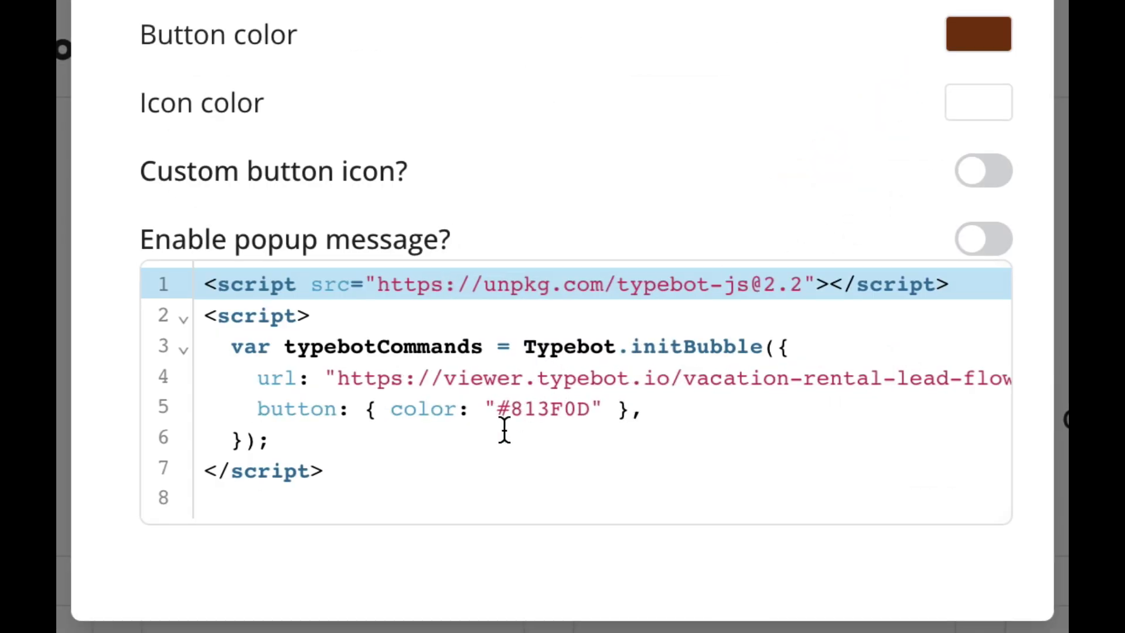
drag(301, 483, 98, 251)
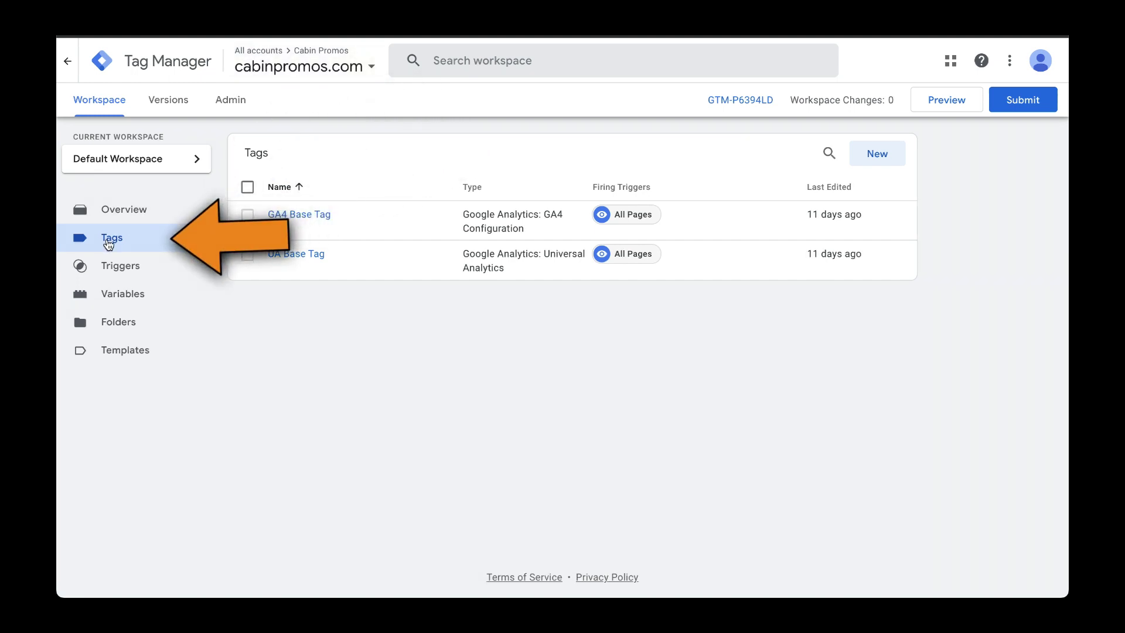
Start a new tag and rename it from Untitled Tag to 'Typebot'.
click(876, 153)
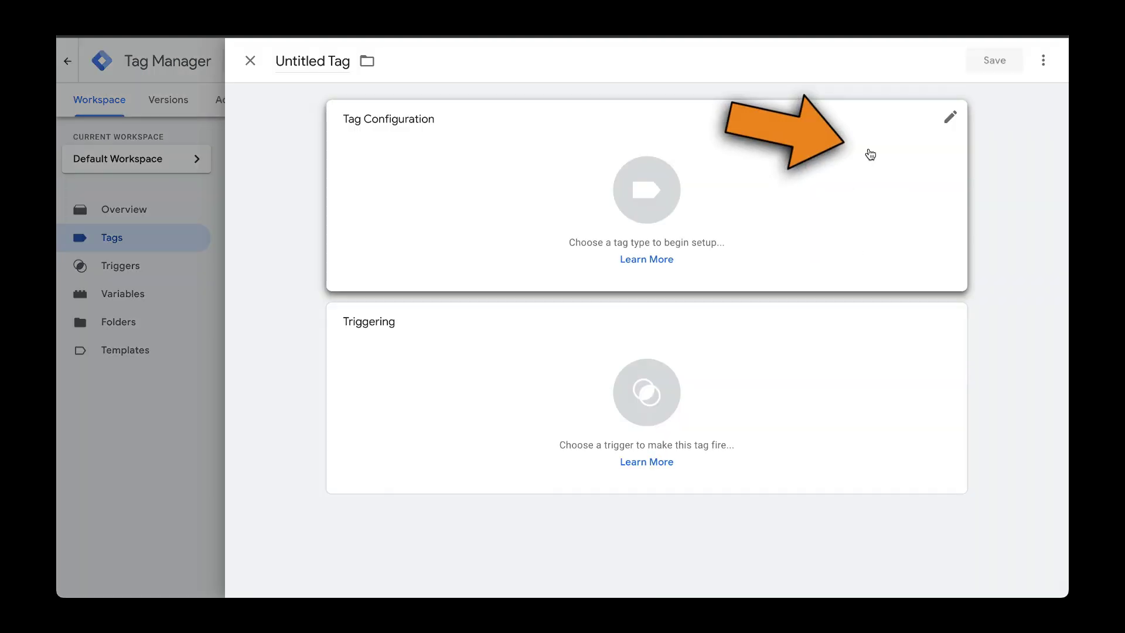
double_click(299, 61)
key(ctrl+a)
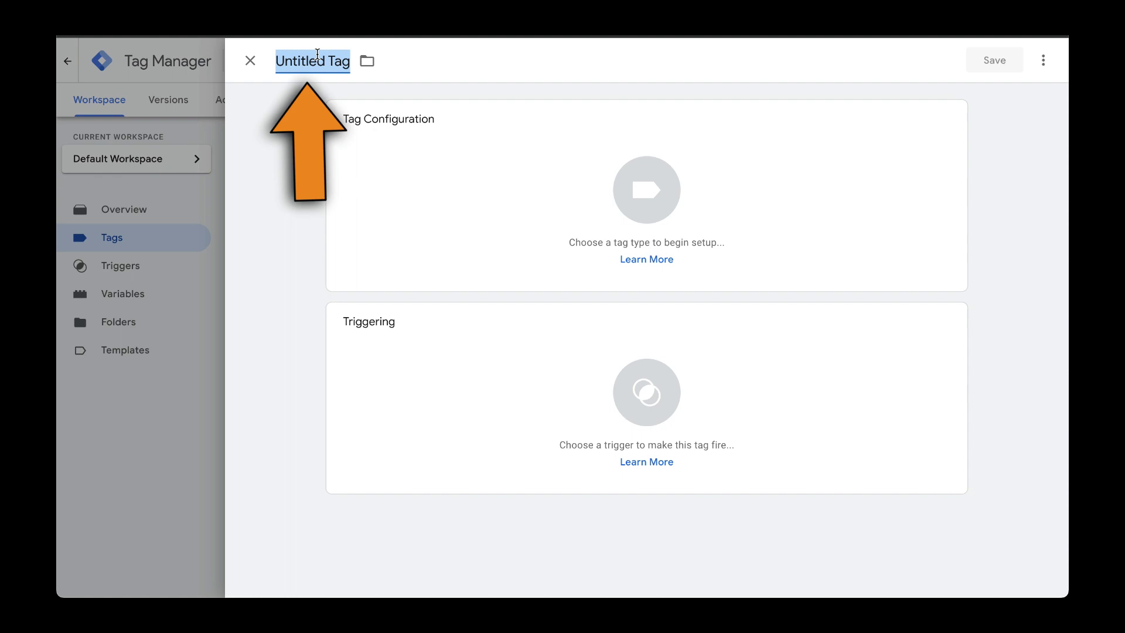
text(TY)
key(BackSpace)
text(ypebot)
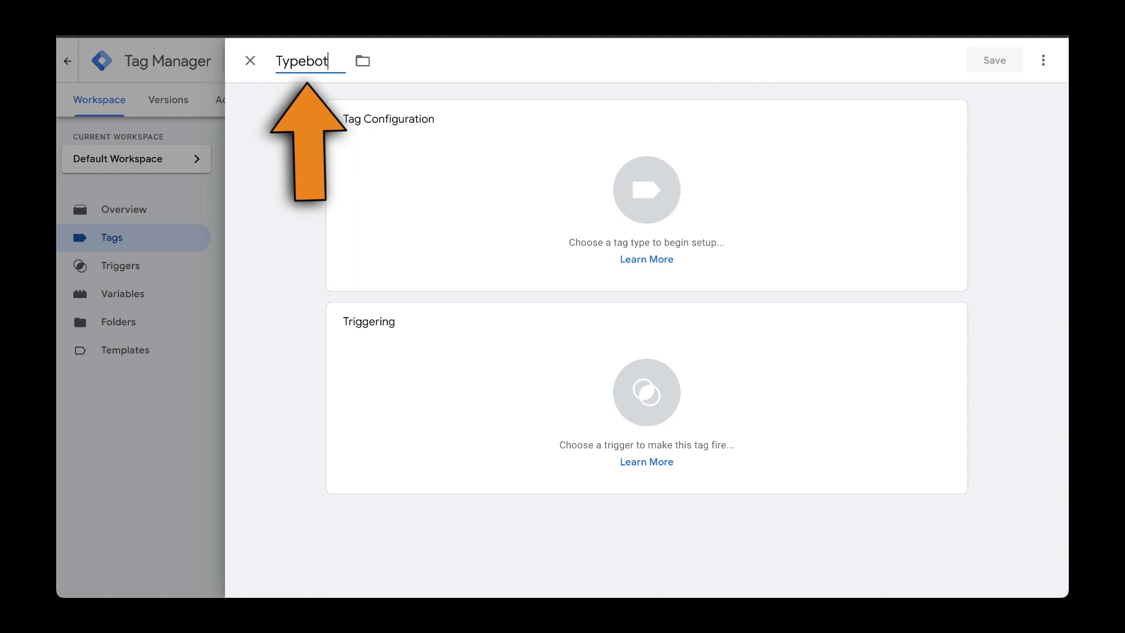
Make Typebot a Custom HTML tag with the pasted bubble script, triggered on All Pages.
click(478, 166)
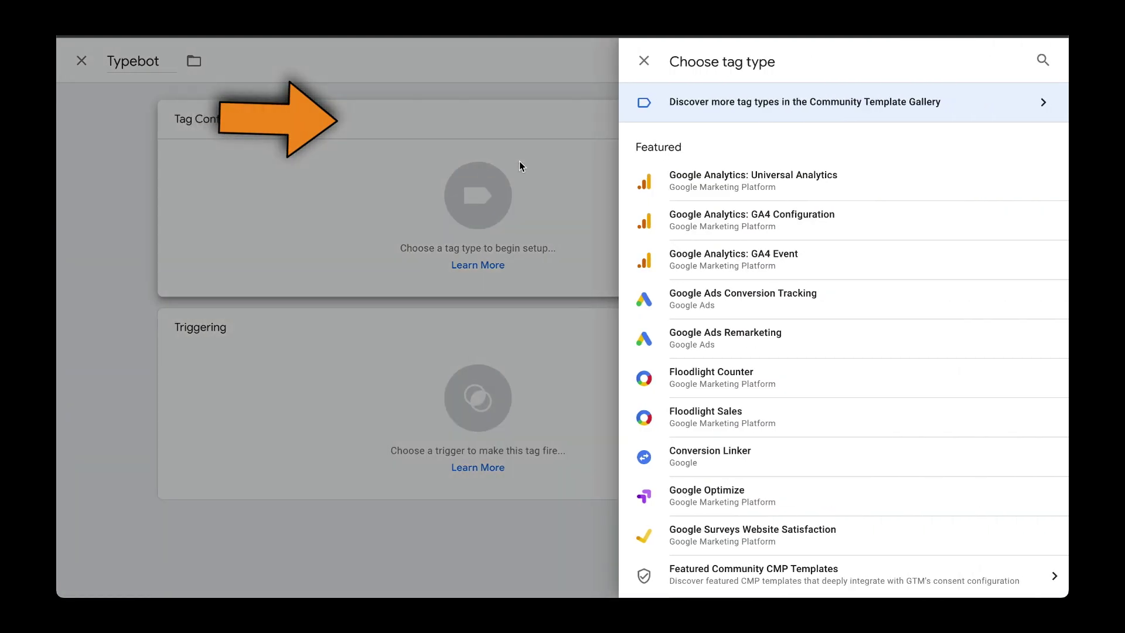
scroll(873, 395, down, 2)
scroll(870, 395, down, 2)
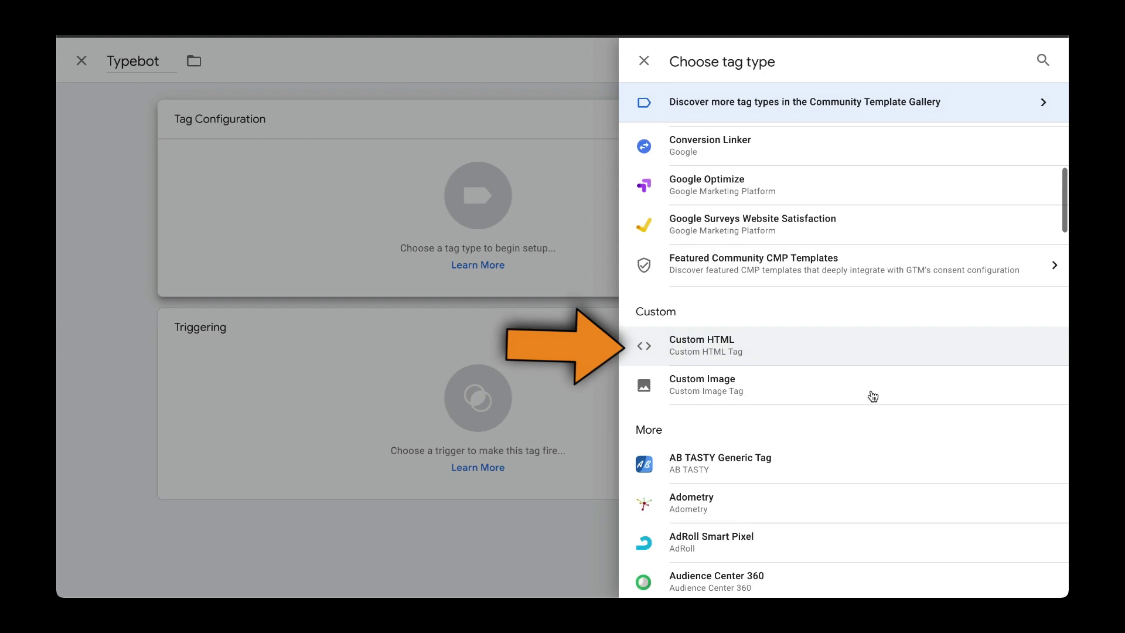
click(794, 349)
click(495, 344)
key(ctrl+v)
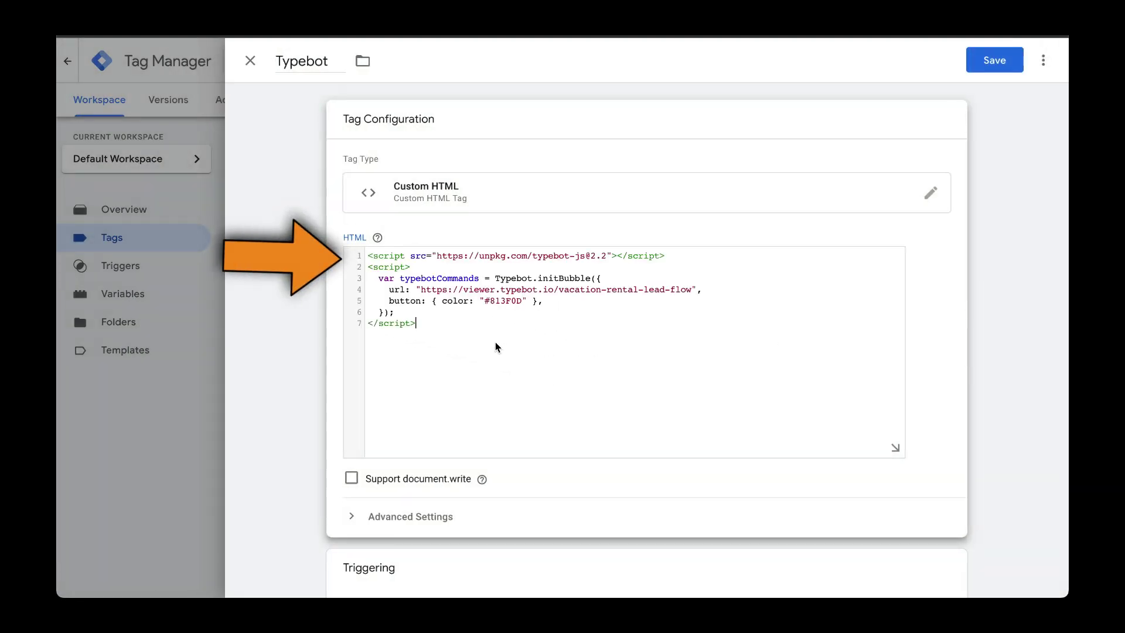
scroll(495, 348, down, 2)
click(794, 441)
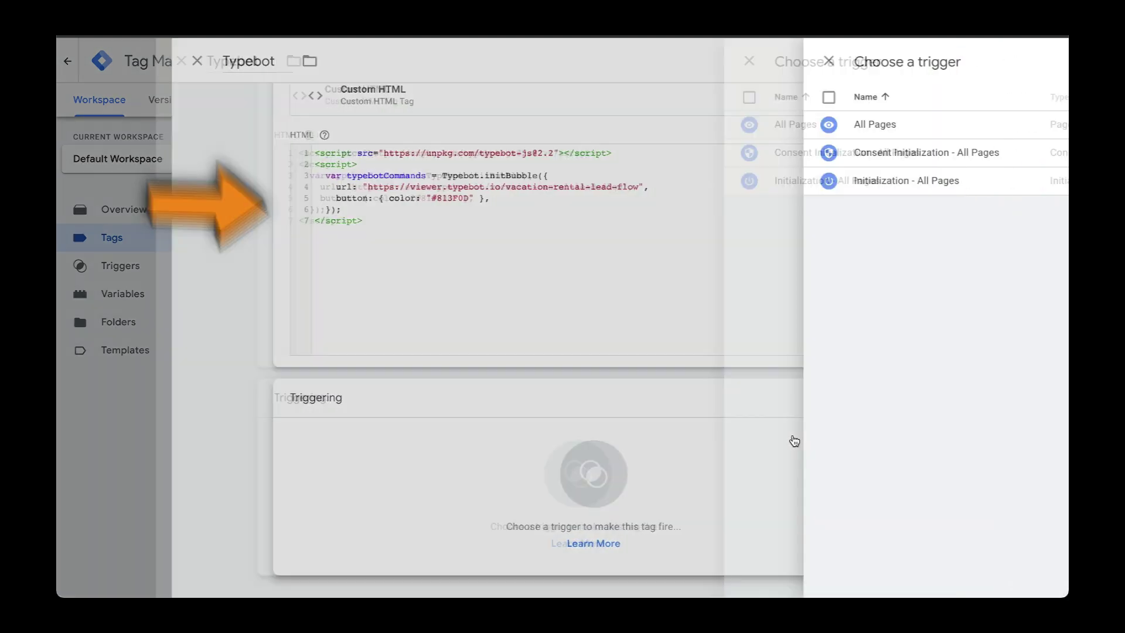
click(469, 125)
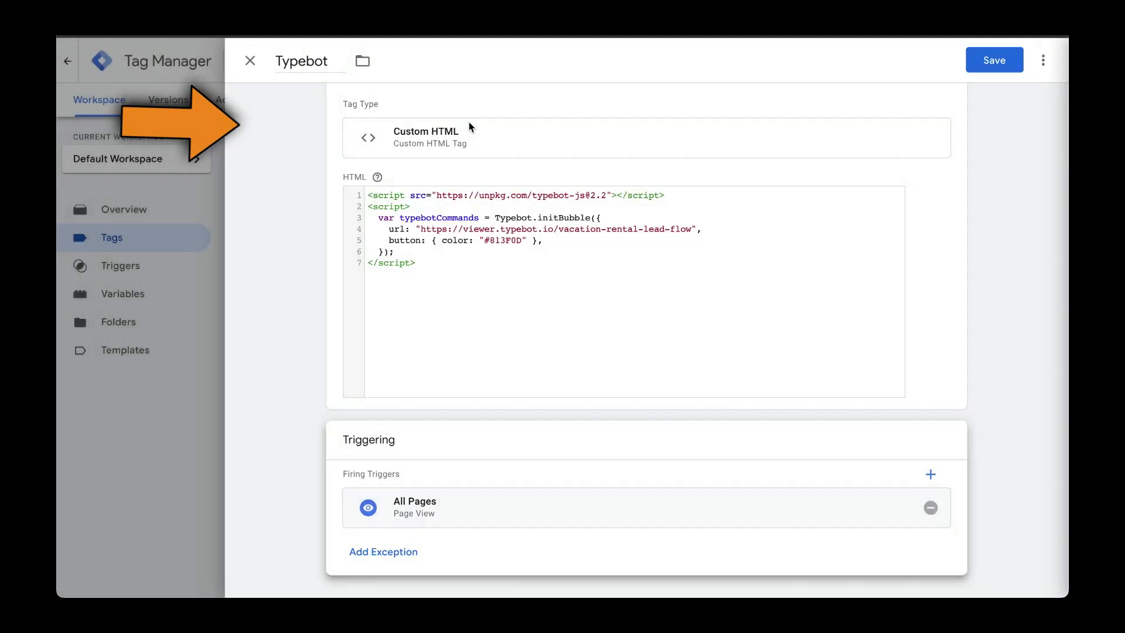
Save the Typebot tag and preview it, continuing past the Tag Assistant connection notice.
click(994, 60)
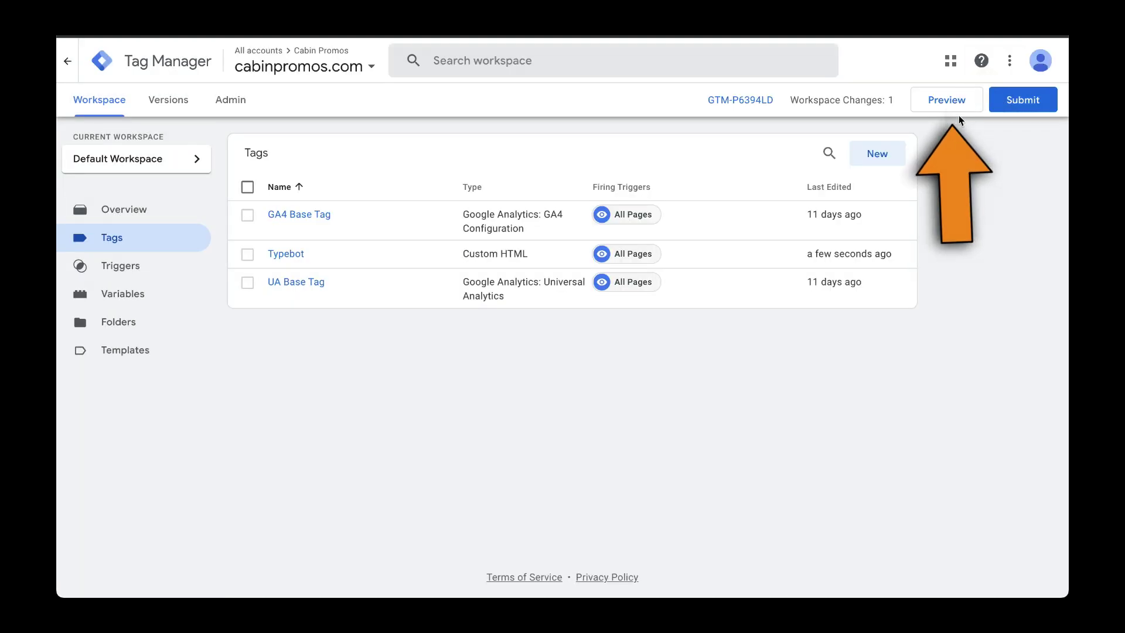
click(946, 101)
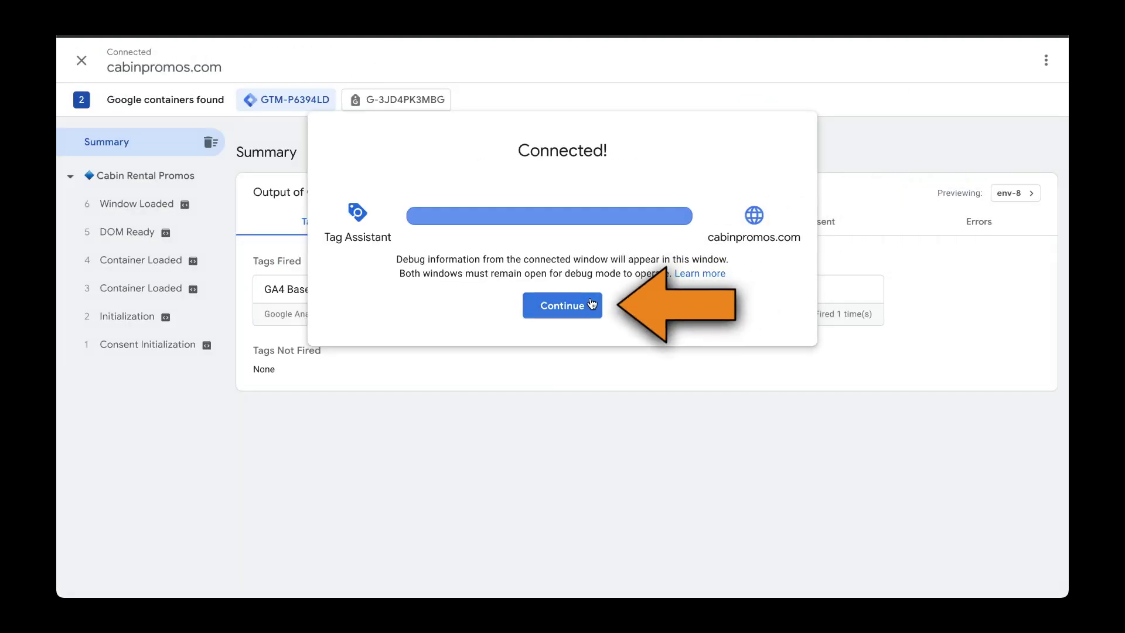
click(592, 304)
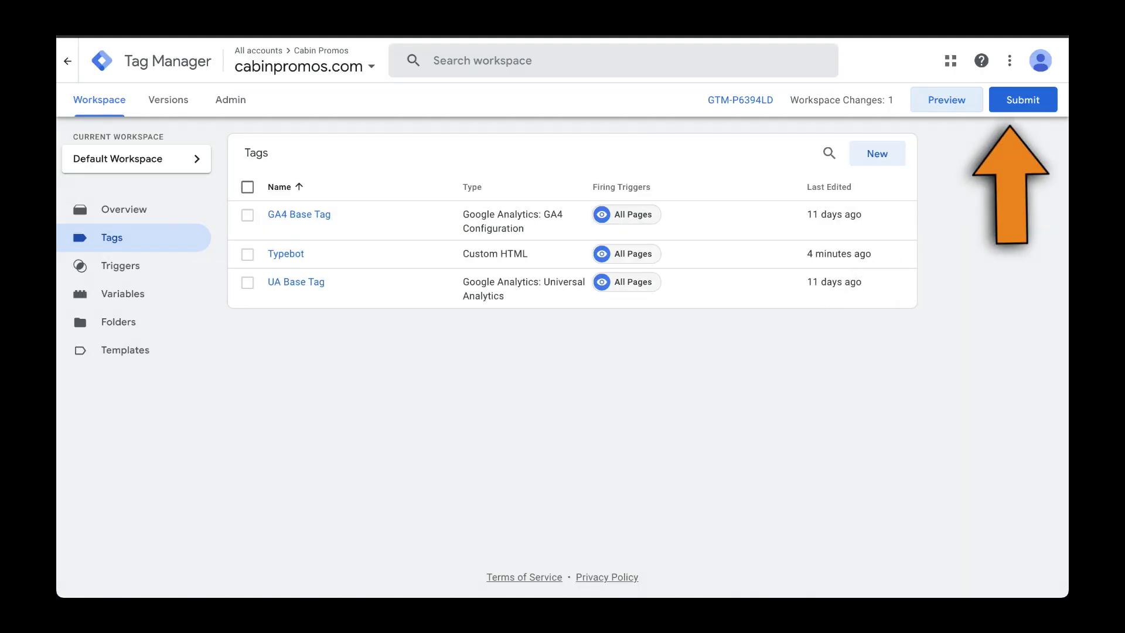
Open the Submit Changes form to publish the workspace changes as a new version.
click(1020, 102)
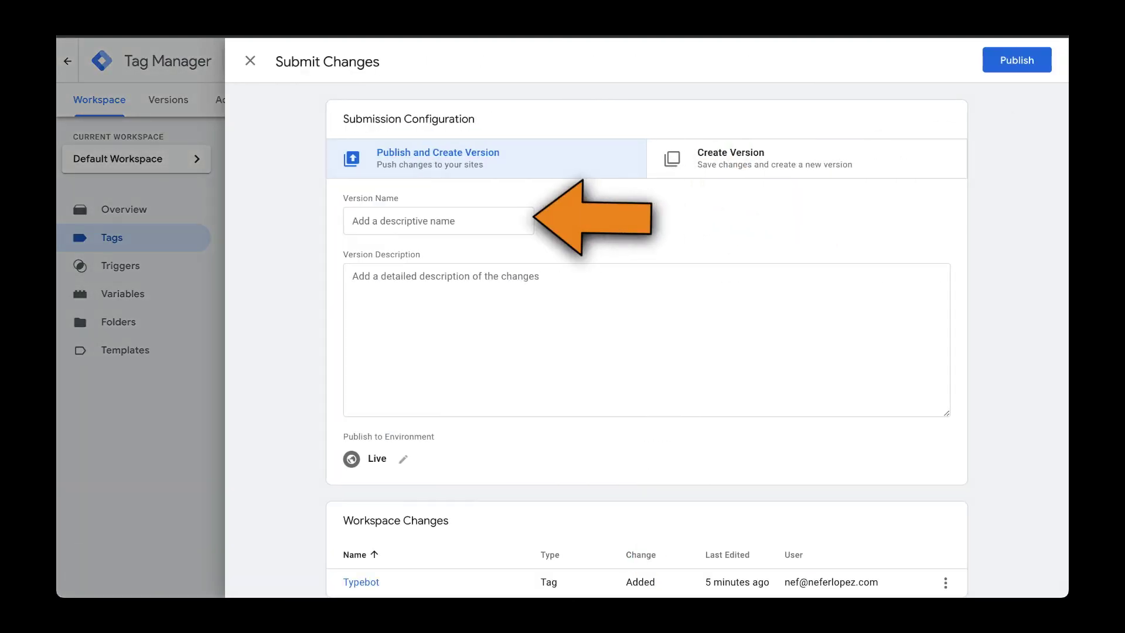